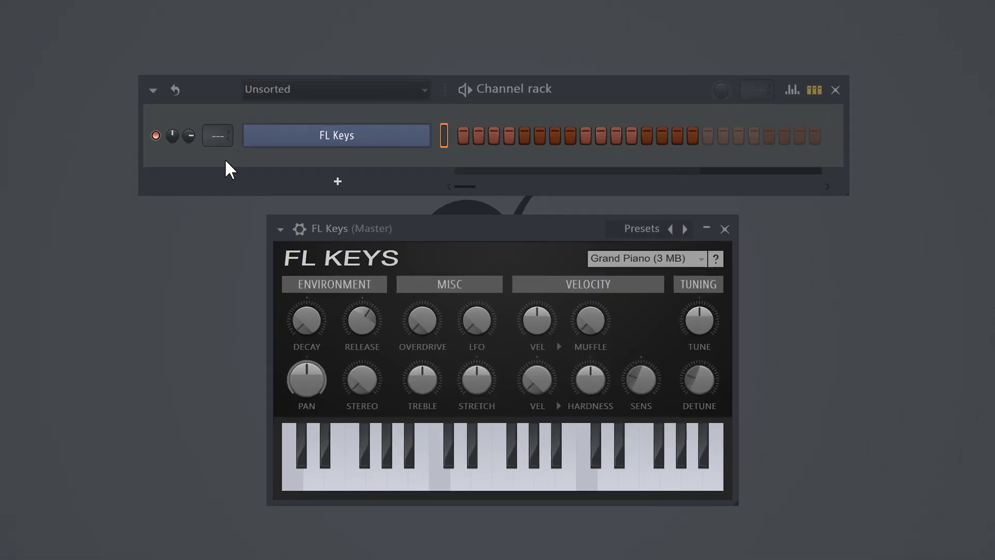
Open the FL Keys piano roll and set scale highlighting to C# Minor Natural (Aeolian)
right_click(424, 175)
click(472, 113)
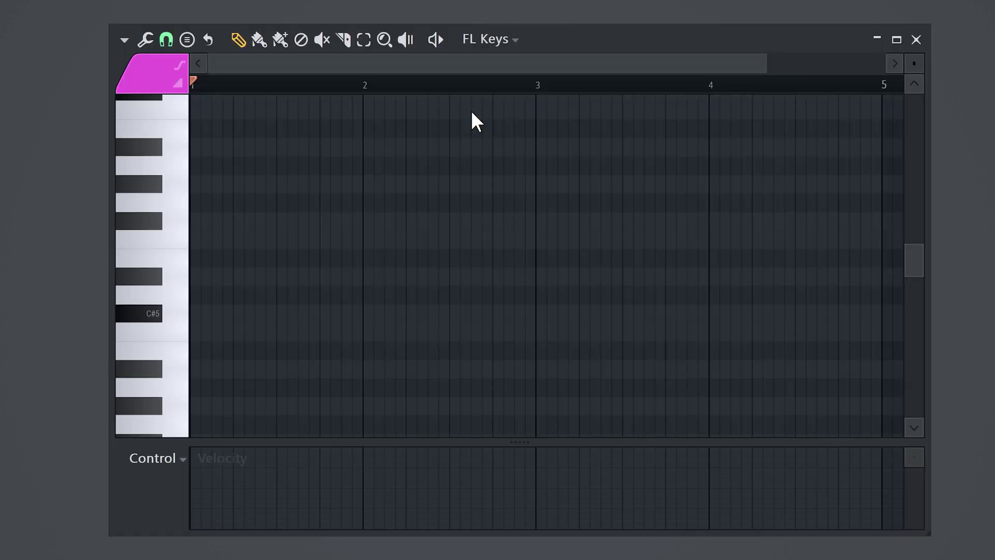
click(125, 40)
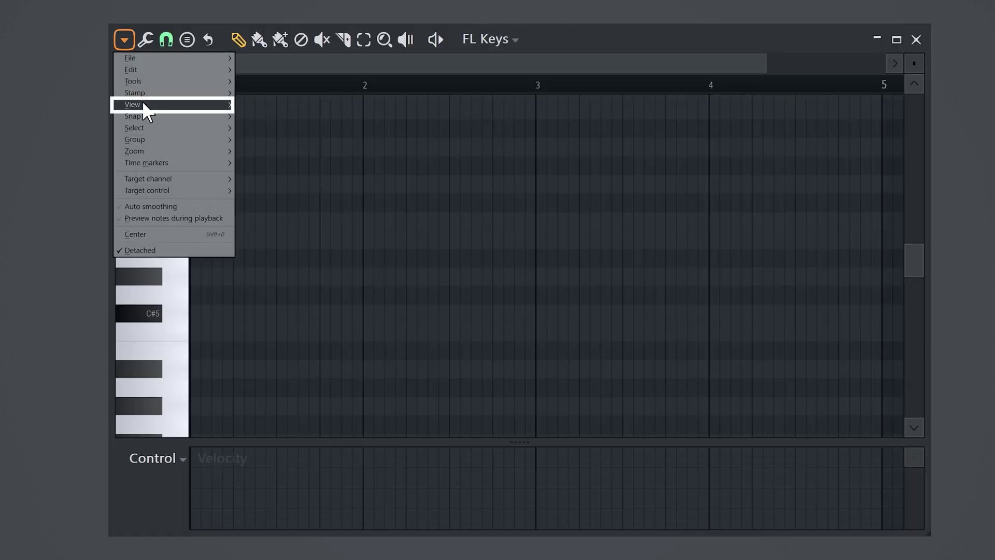
mouse_move(143, 104)
mouse_move(317, 280)
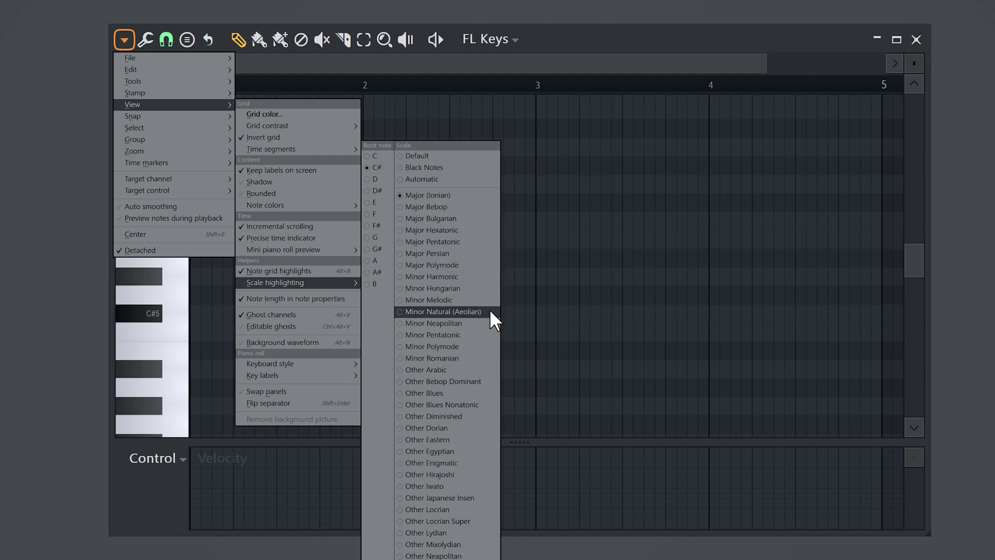
click(488, 280)
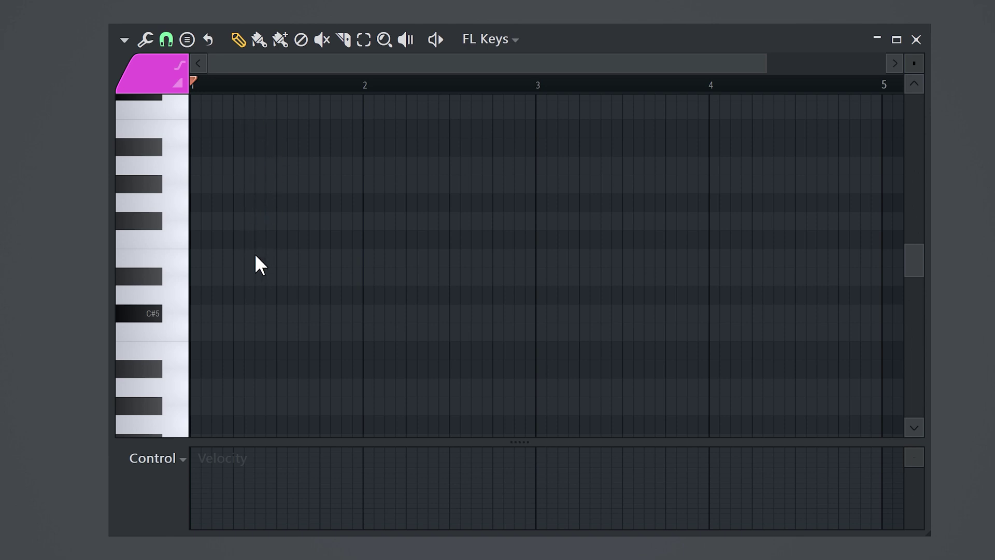
Place the root notes C#5, C#5, A4 and G#4 in bars 1–4 and play them back
click(193, 313)
click(364, 313)
click(538, 386)
click(711, 408)
key(space)
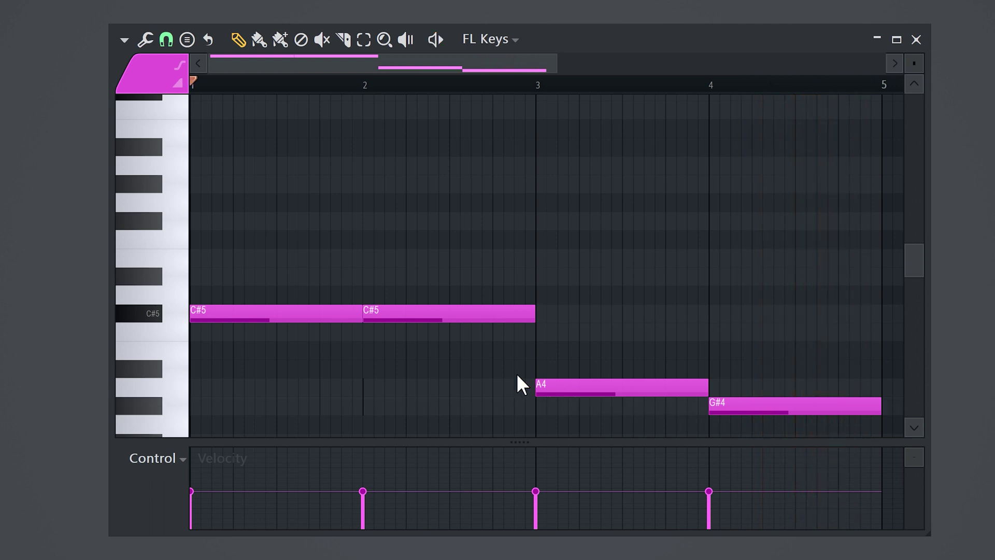
Complete the triads with E5/G#5 in bars 1–2, C#5/E5 in bar 3, C5/D#5 in bar 4, then play and stop
drag(244, 256, 183, 256)
drag(203, 182, 189, 182)
drag(406, 257, 360, 258)
drag(393, 183, 377, 179)
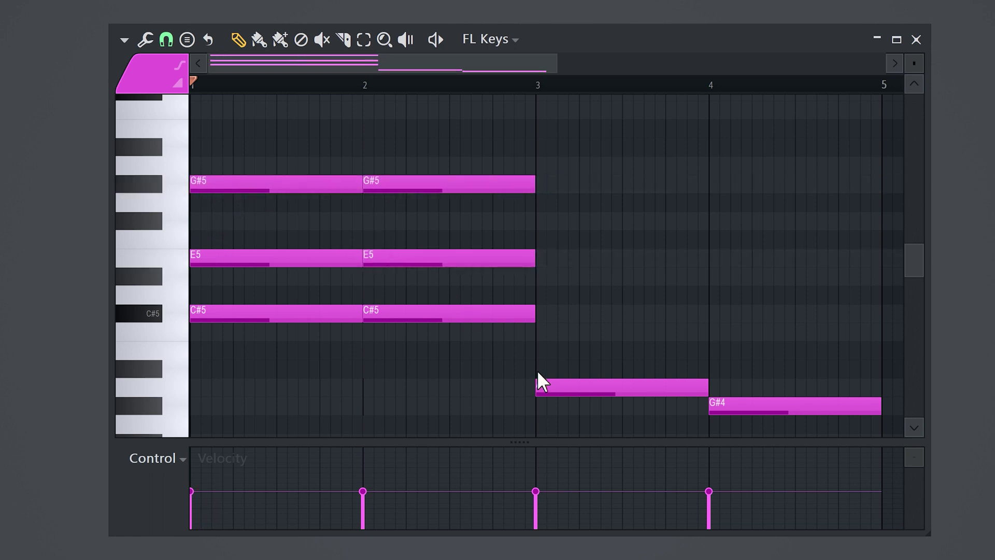
click(543, 313)
click(544, 257)
click(712, 331)
click(713, 276)
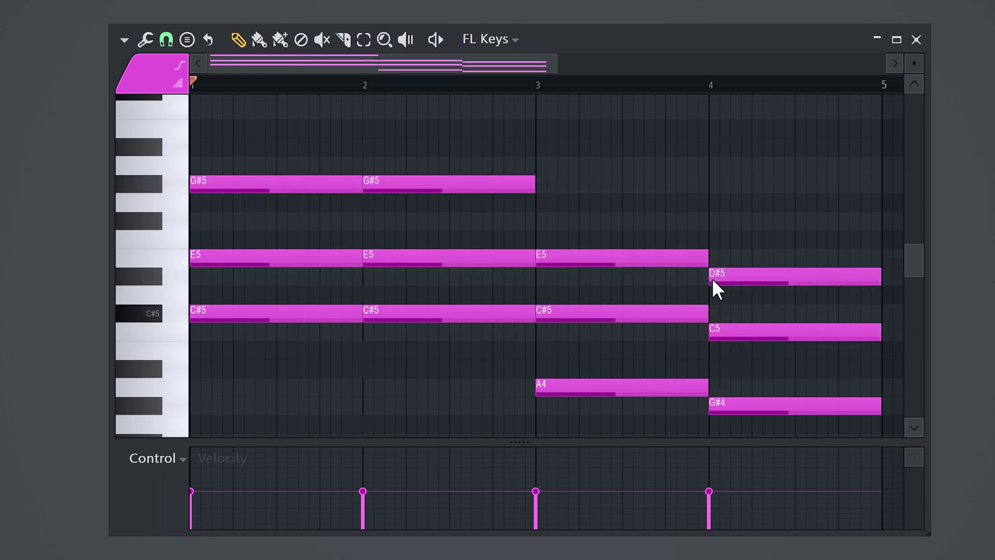
key(space)
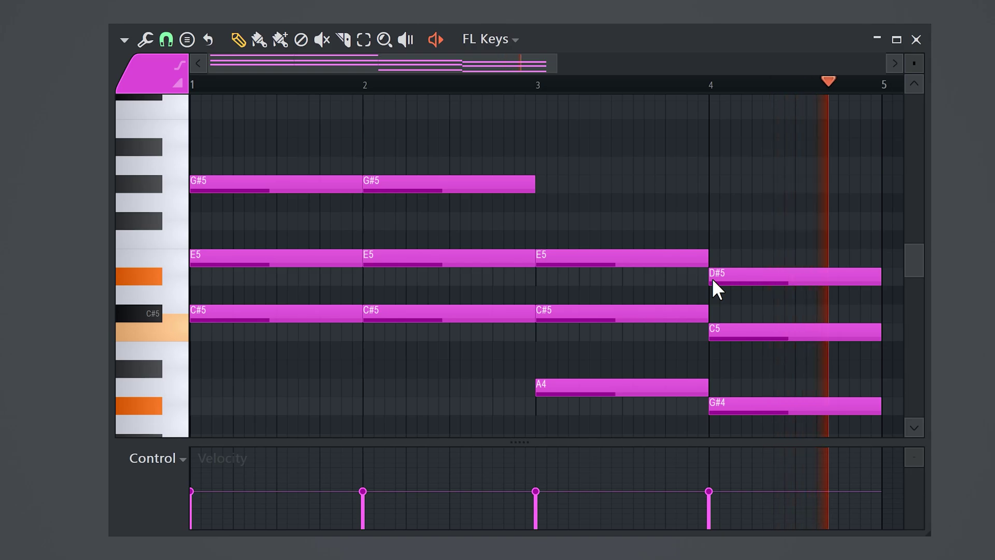
key(space)
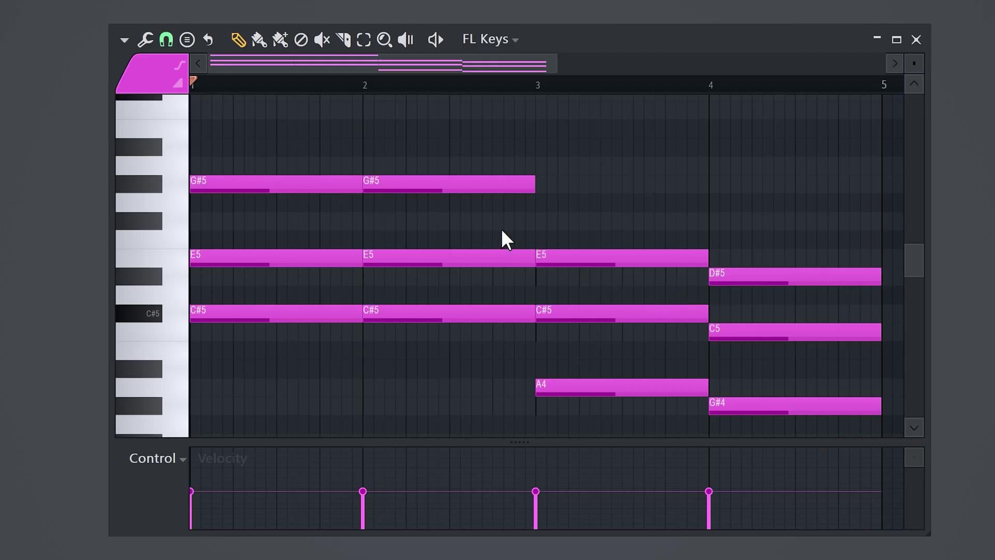
Drop bar 2's E5 a semitone to D#5, making a C#sus2 chord, and preview it
mouse_move(500, 215)
mouse_down()
mouse_move(477, 266)
mouse_move(460, 275)
mouse_move(462, 253)
mouse_move(487, 227)
mouse_up()
drag(439, 264, 429, 269)
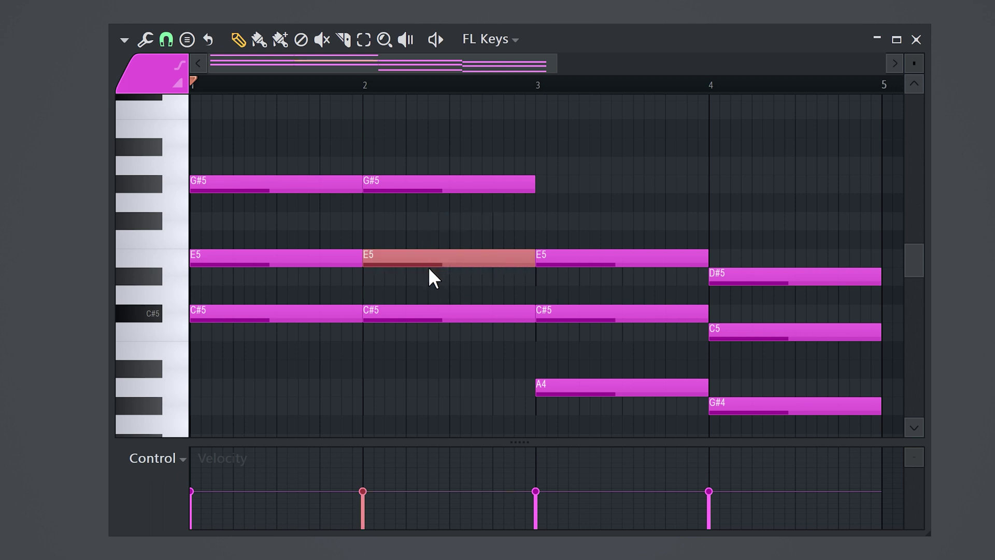
key(shift+Down)
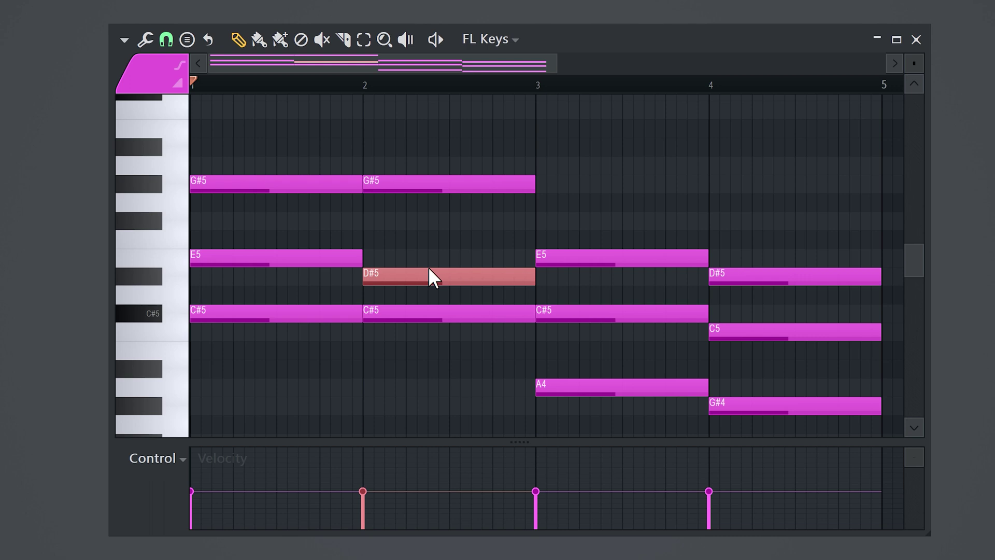
key(space)
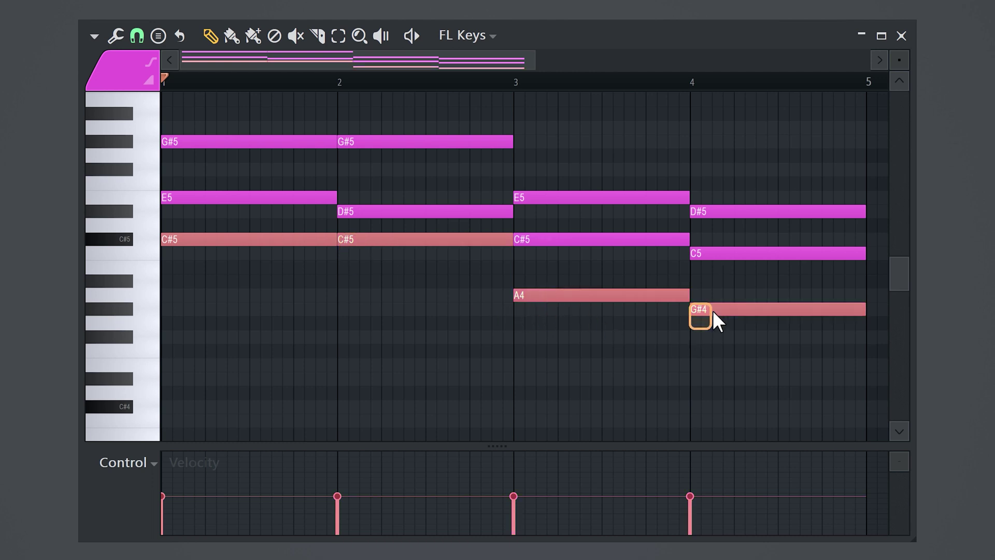
Shift the copied root notes down to C#4, C#4, A3 and G#3 as a bass line, then play
key(Down)
key(Down)
key(Down)
key(Down)
key(Down)
key(Down)
key(Down)
key(Down)
key(Down)
key(Down)
key(Down)
key(Down)
key(Down)
key(Down)
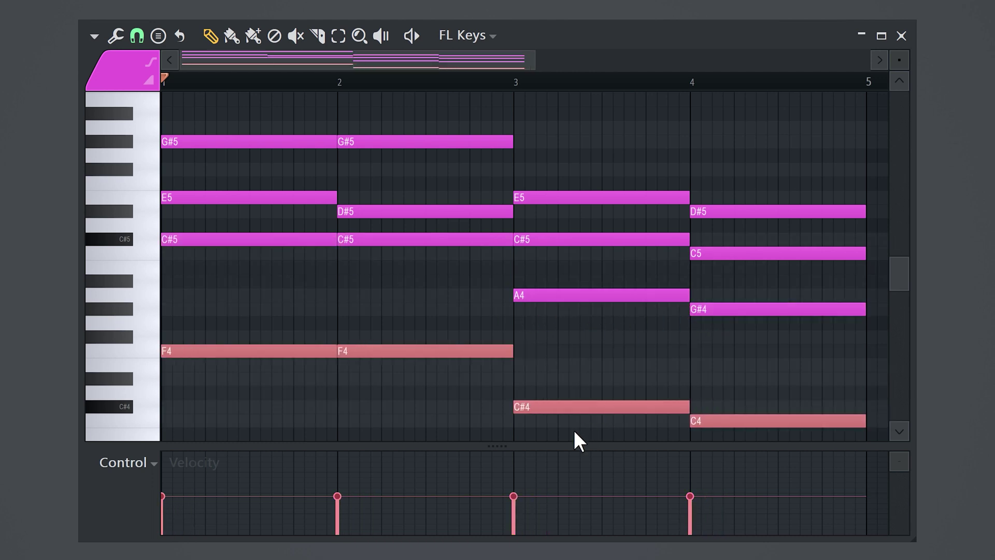
key(Up)
key(Up)
key(Up)
key(Down)
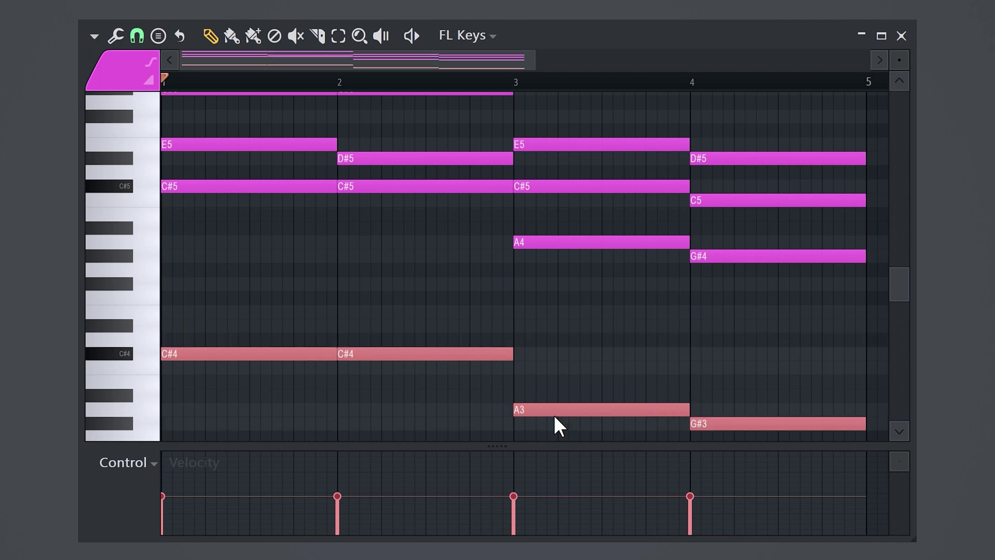
key(space)
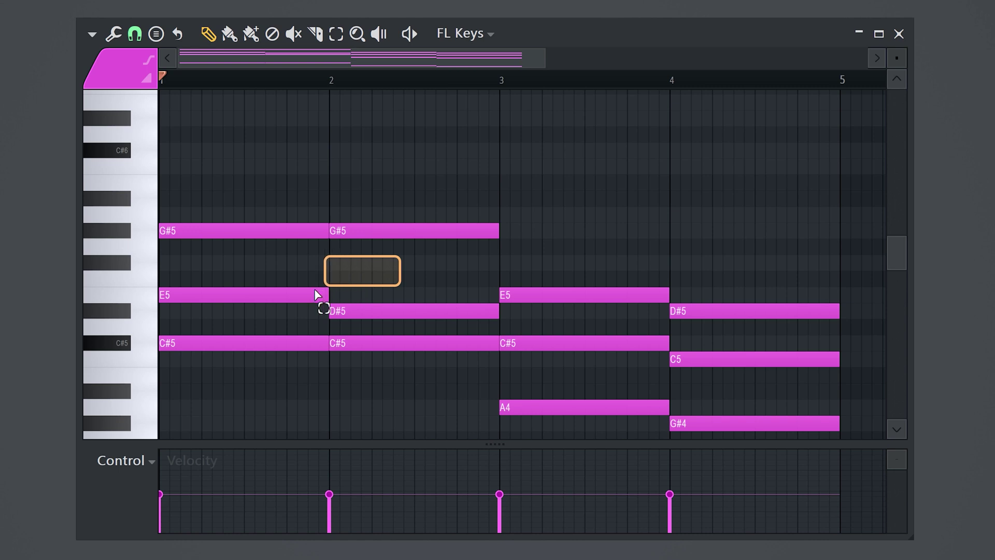
Select the top chord notes and copy them an octave up as E6, D#6, C#6, C6, then play and stop
mouse_move(318, 295)
mouse_down()
mouse_move(406, 295)
mouse_move(396, 318)
mouse_up()
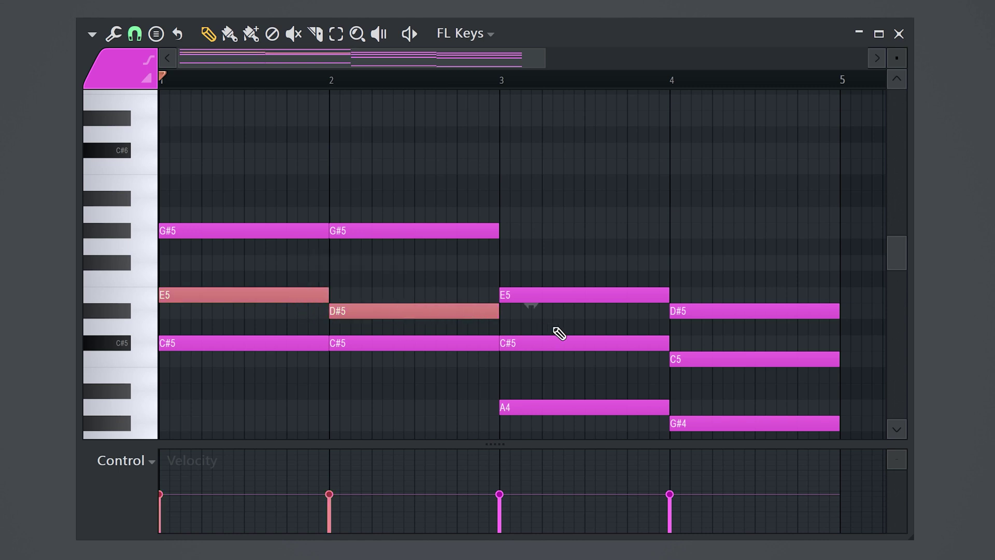
drag(559, 333, 566, 357)
drag(724, 353, 715, 374)
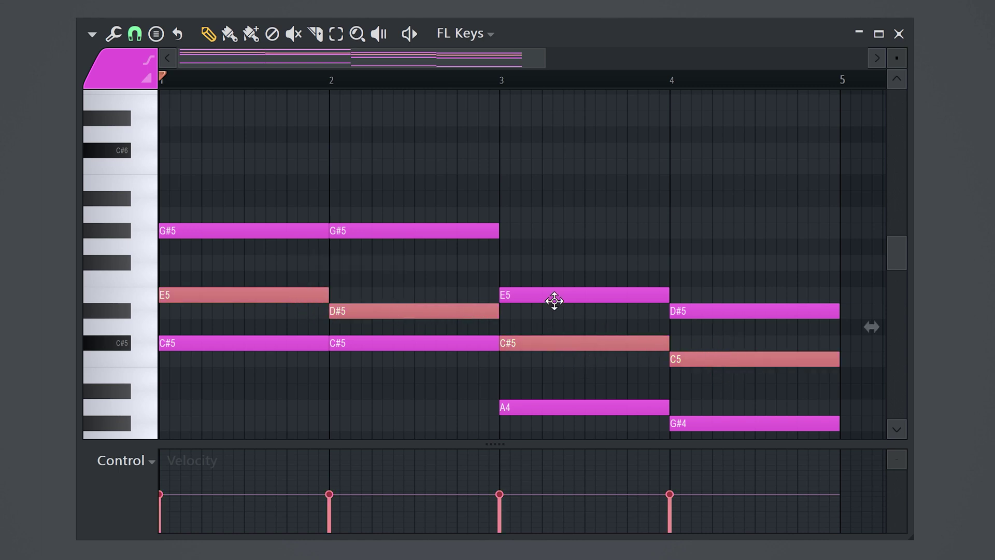
drag(308, 295, 275, 92)
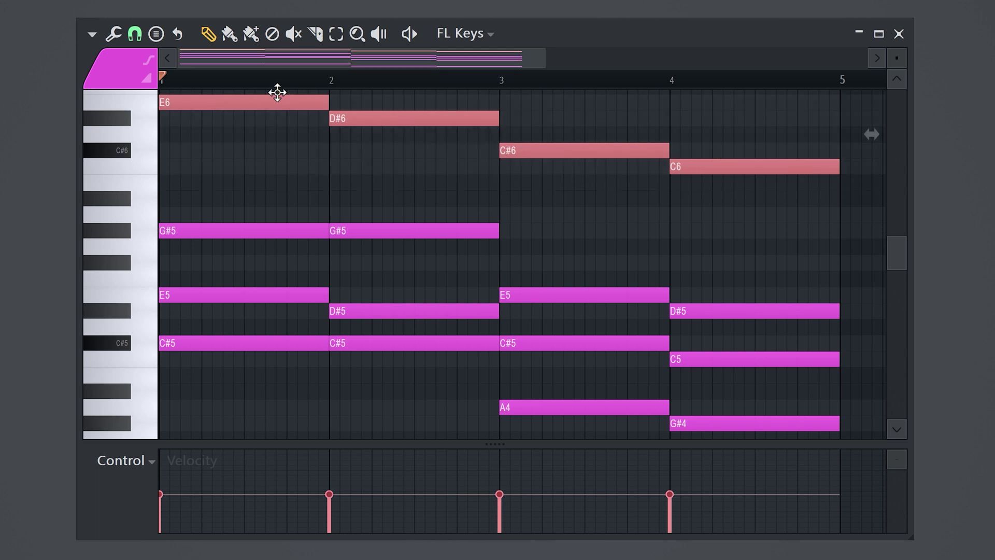
key(space)
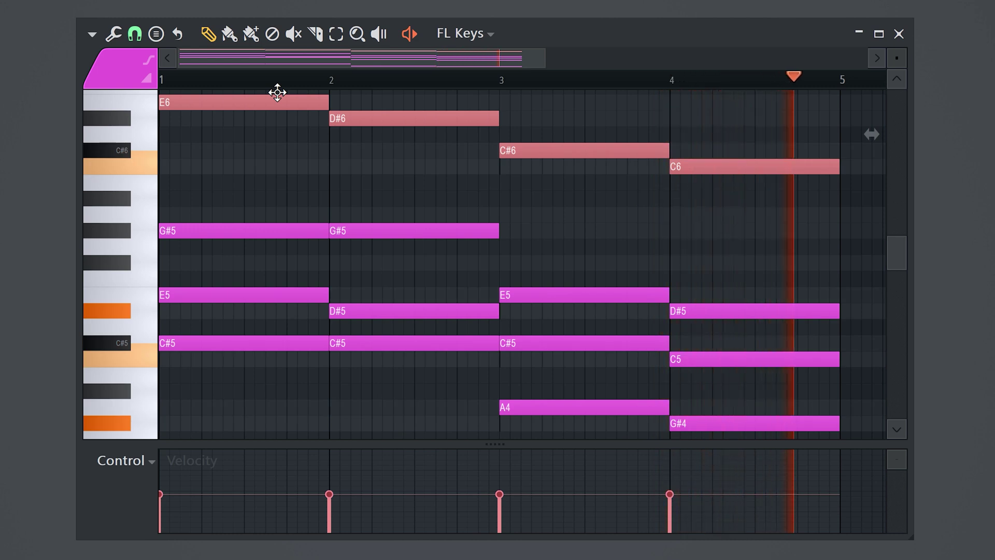
key(space)
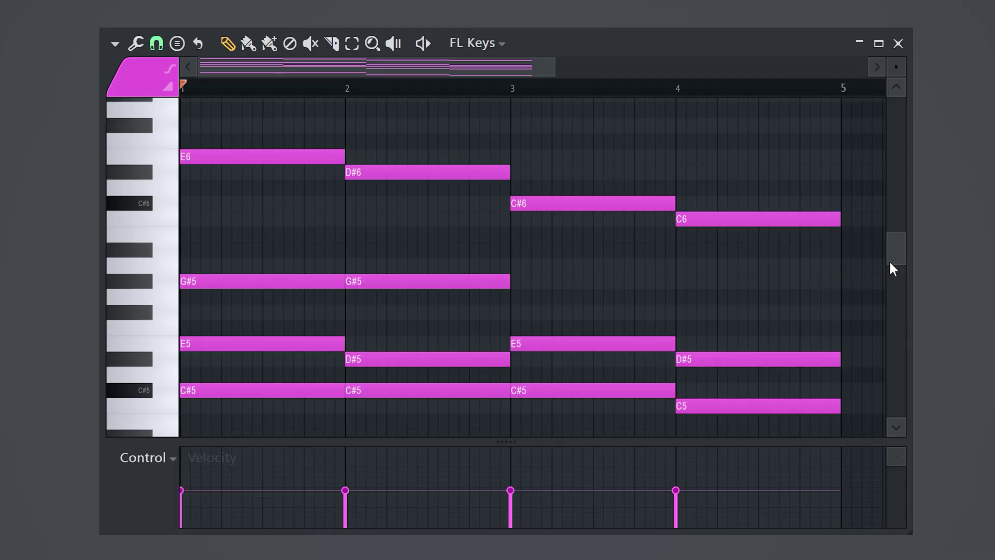
Draw short high arpeggio notes above the chords across the bars, then play and stop
drag(891, 267, 899, 233)
click(184, 133)
click(226, 180)
click(267, 133)
click(309, 180)
click(351, 149)
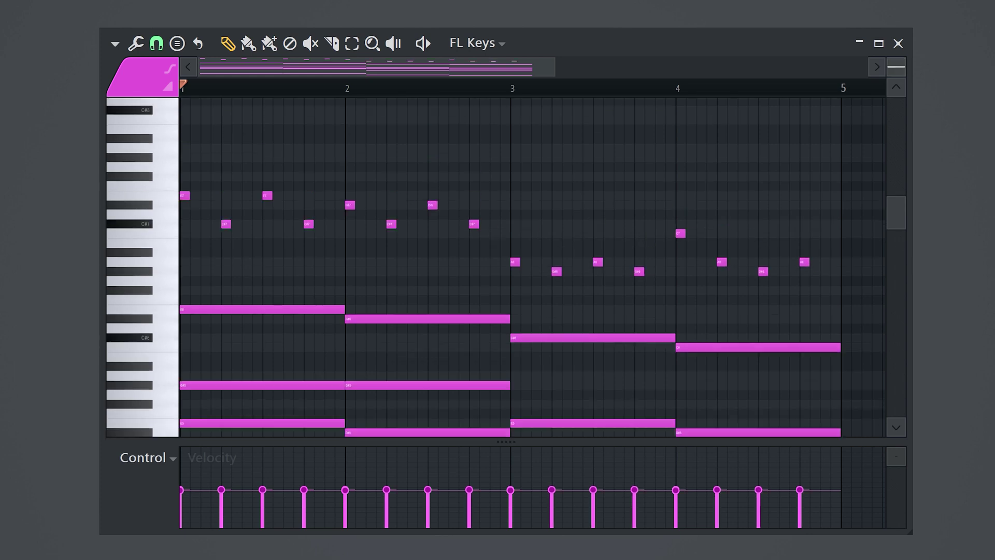
drag(894, 218, 894, 238)
key(space)
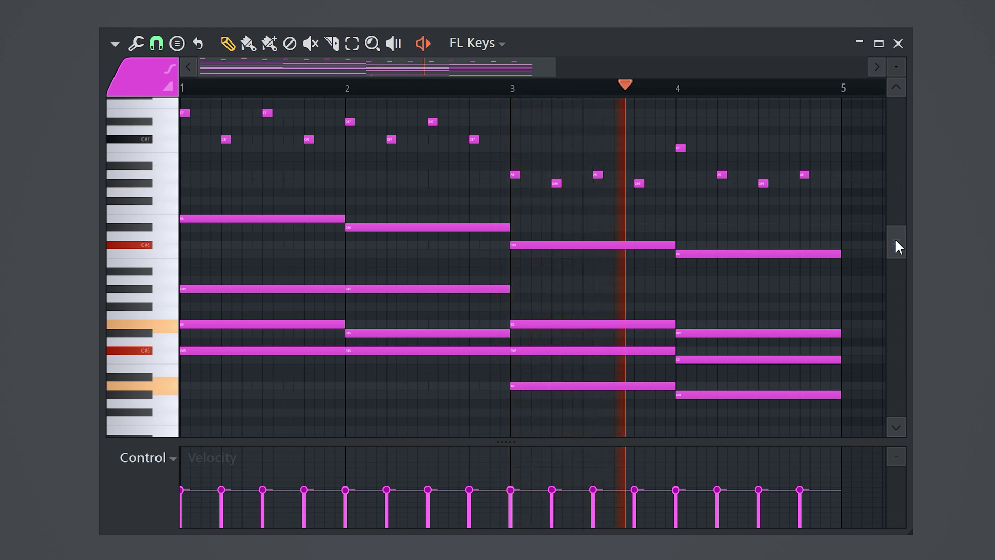
key(space)
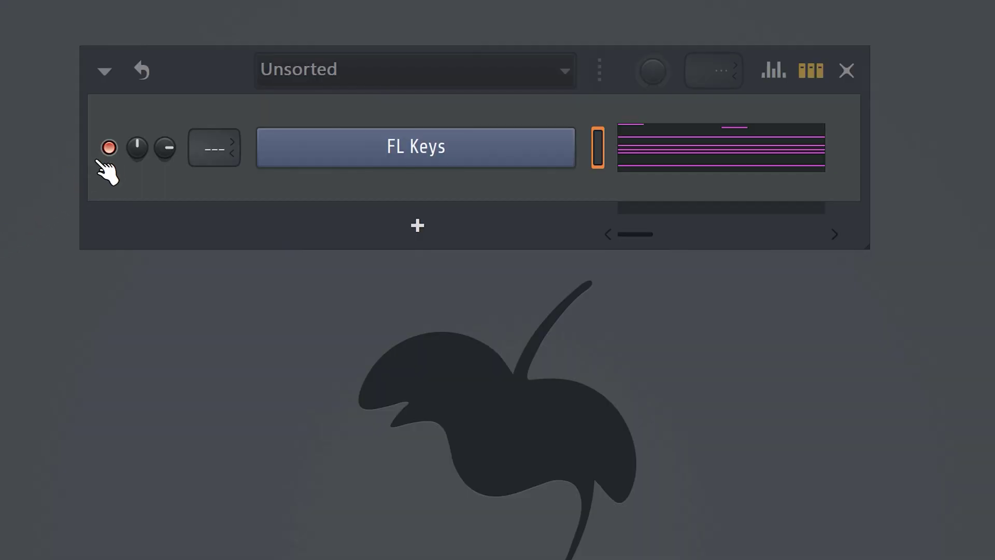
Switch off the FL Keys channel in the Channel Rack
click(108, 149)
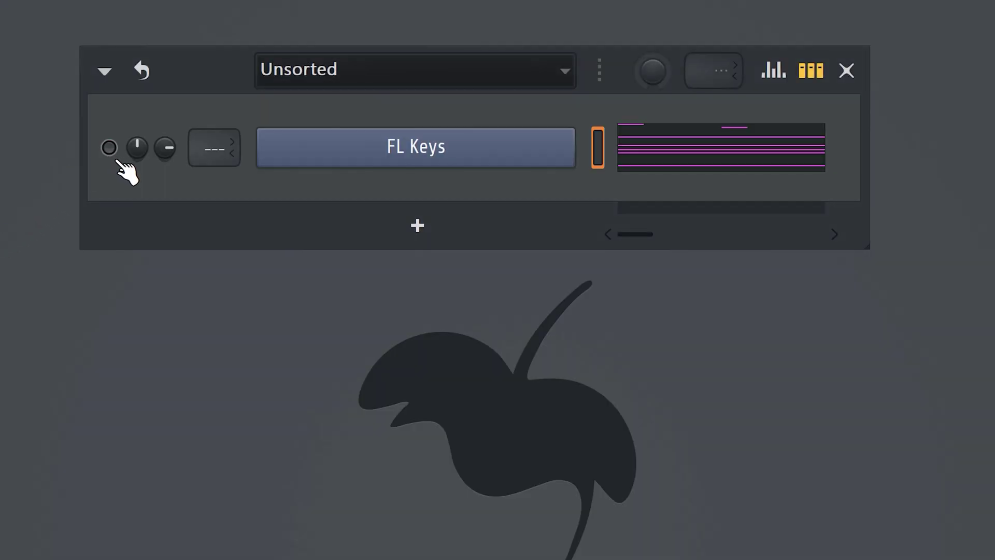
Add BBC Symphony Orchestra (64 Bit) as a new instrument channel
click(414, 233)
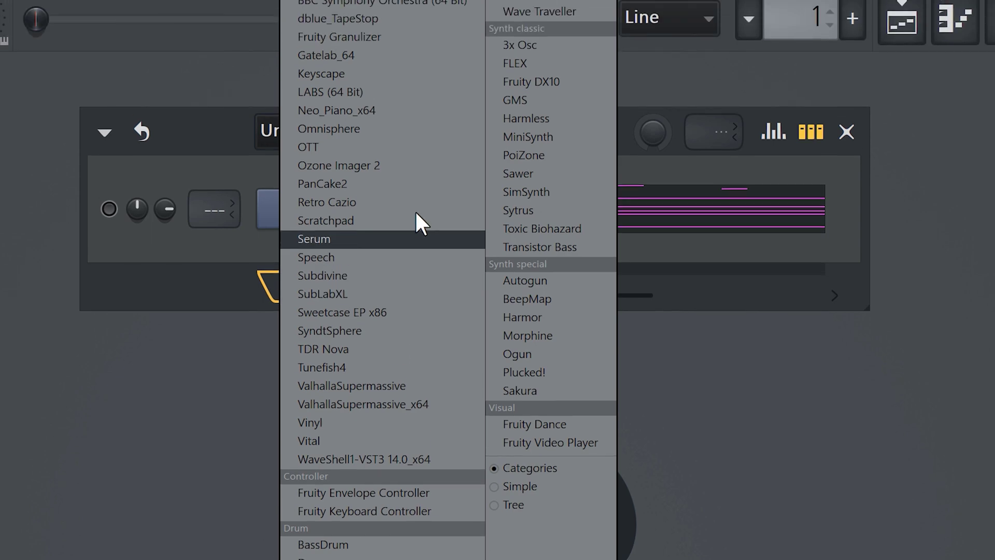
click(450, 85)
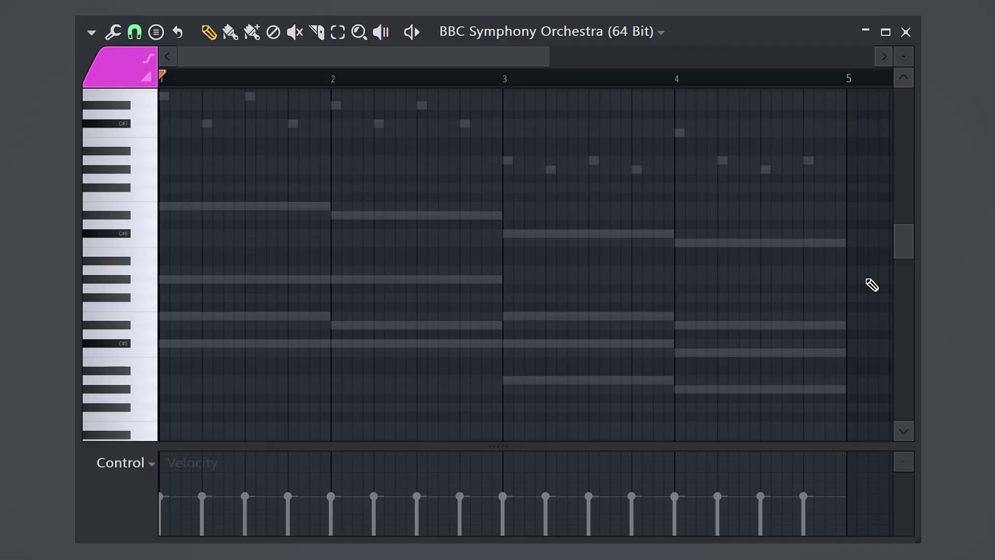
Paste the FL Keys chords into the BBC Symphony Orchestra channel, then play and stop
key(ctrl+v)
key(space)
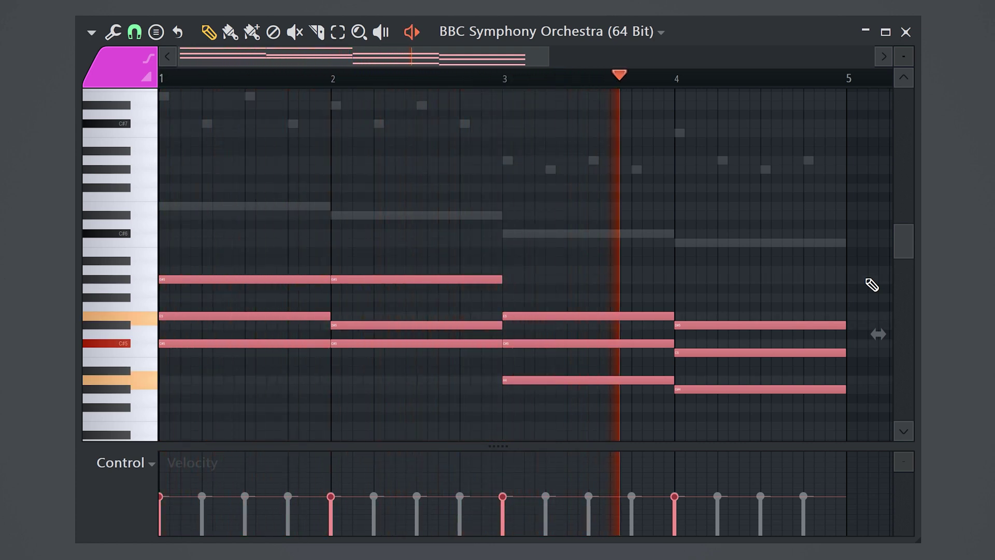
key(space)
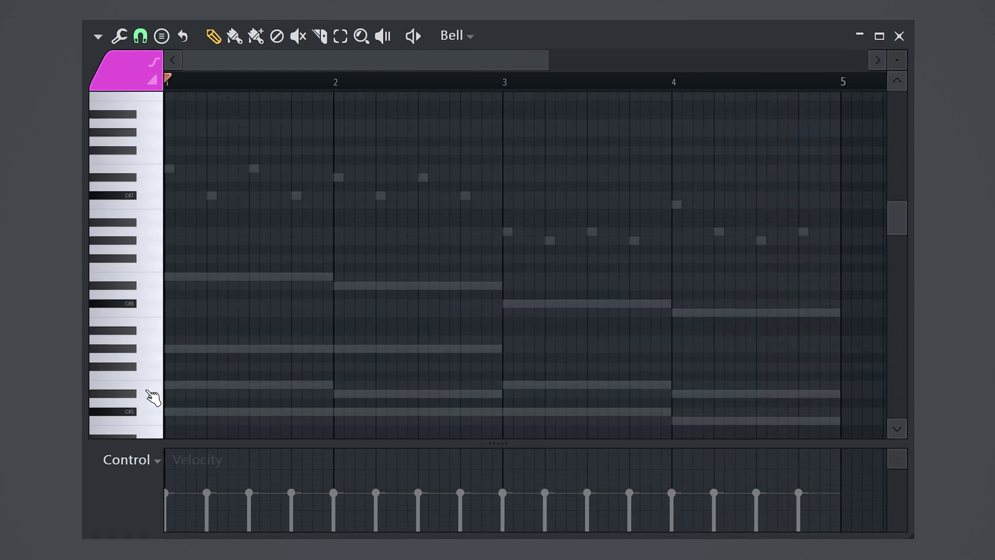
Paste the arpeggio into the Bell channel and move it down an octave
drag(154, 296, 156, 249)
key(ctrl+v)
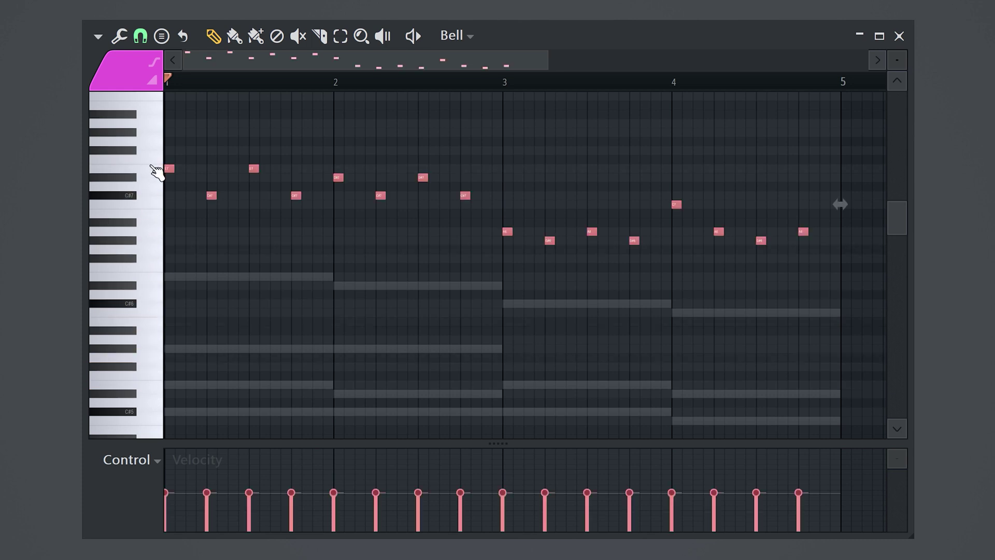
click(155, 169)
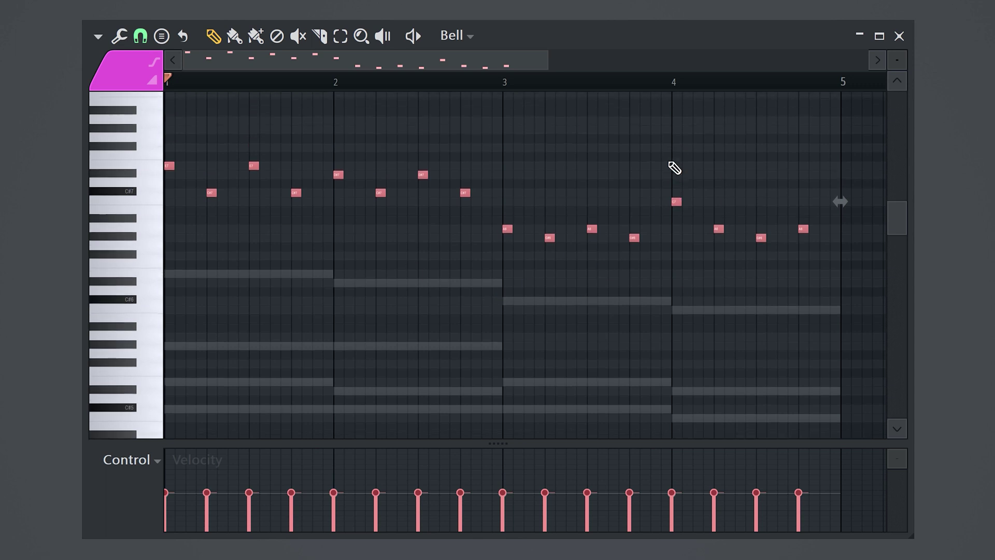
key(ctrl+Down)
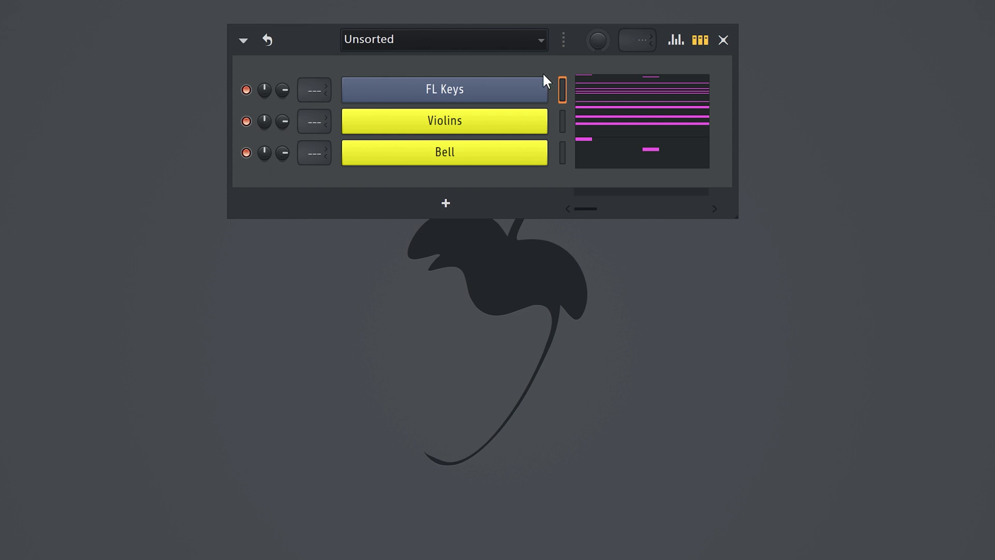
In FL Keys' piano roll, mute the inner chord notes
click(608, 96)
key(t)
mouse_move(303, 239)
mouse_down()
mouse_move(263, 309)
mouse_move(719, 290)
mouse_up()
Delete the high arpeggio notes, leaving bass and octave line, and play it back
drag(849, 179, 168, 98)
key(Delete)
scroll(168, 99, up, 1)
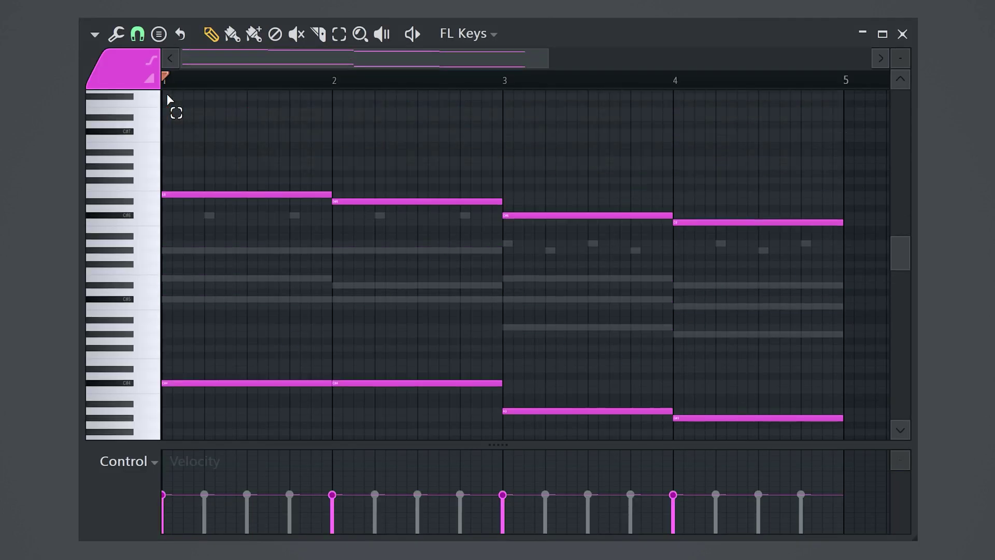
key(space)
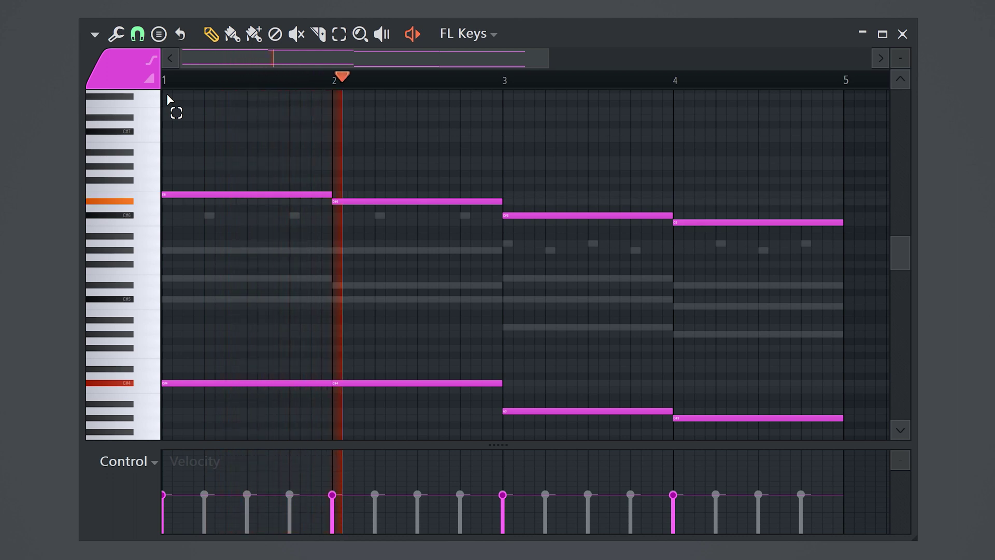